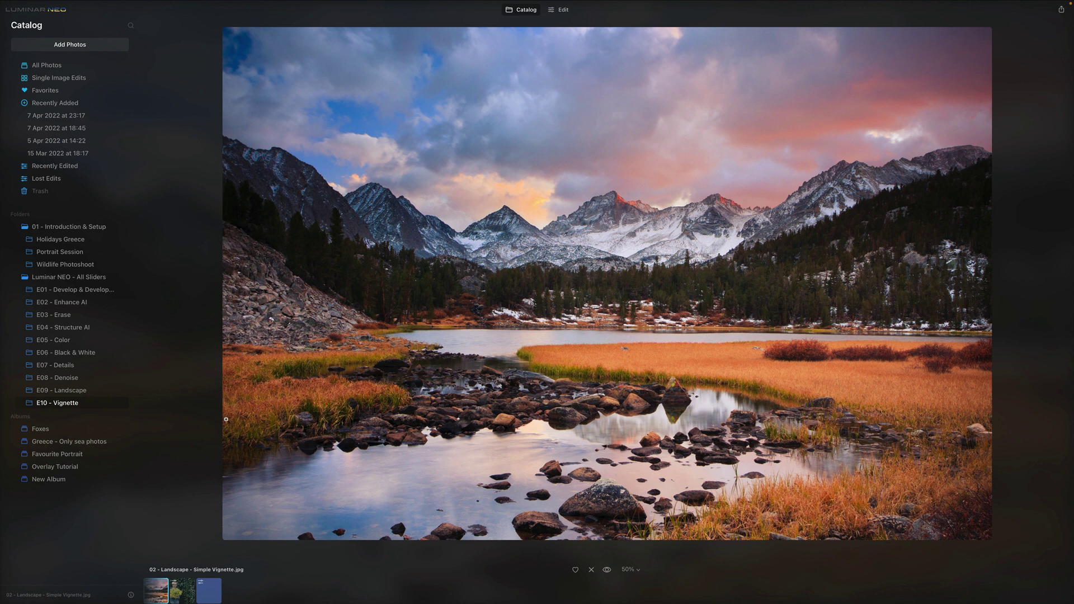
Open 01 - Blue Frame.jpg in the Edit workspace with the Vignette tool expanded.
{"action": "left_click", "coordinate": [205, 594]}
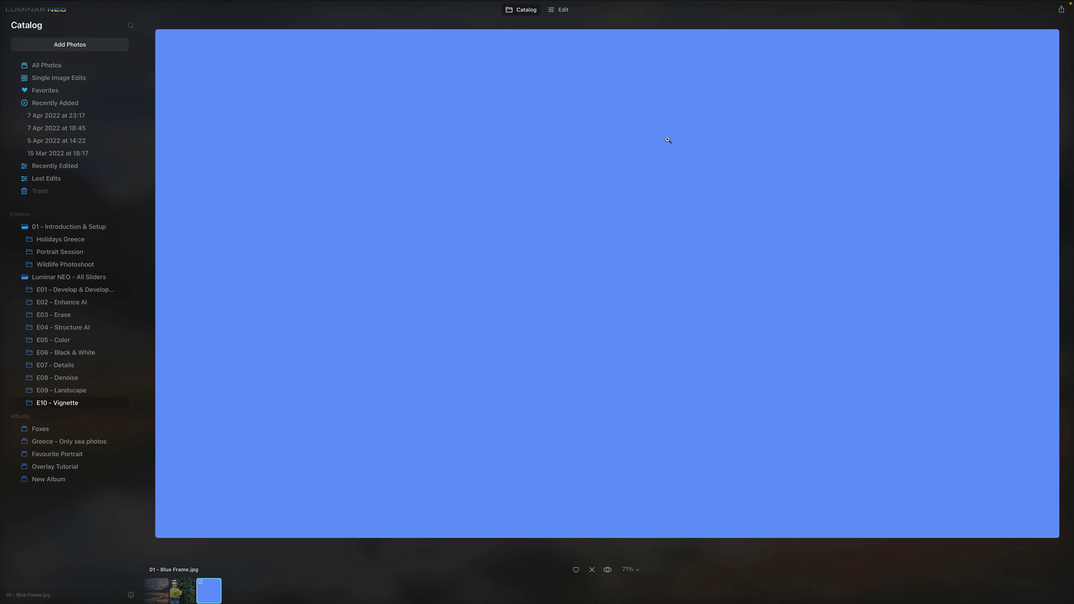
{"action": "left_click", "coordinate": [559, 11]}
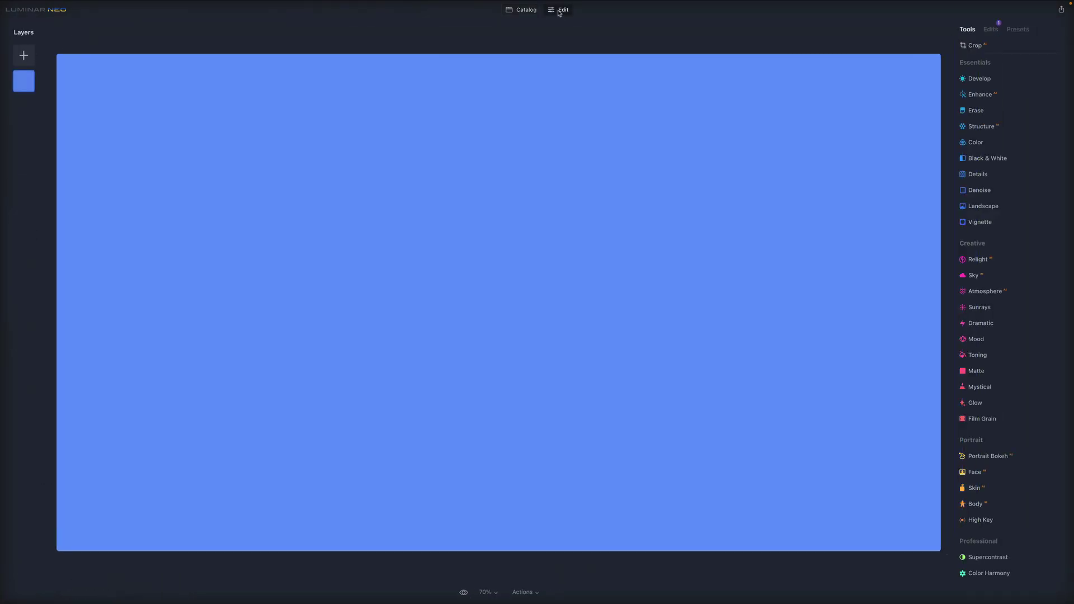
{"action": "left_click", "coordinate": [987, 224]}
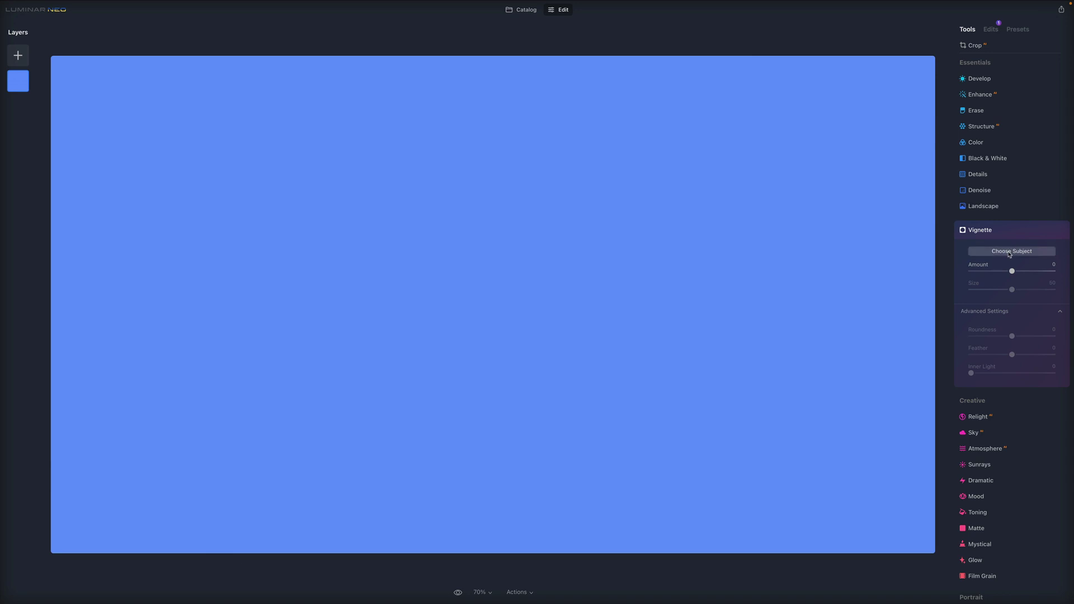
Try a bright vignette at Amount 100, then take Amount all the way to -100.
{"action": "left_click", "coordinate": [1011, 254]}
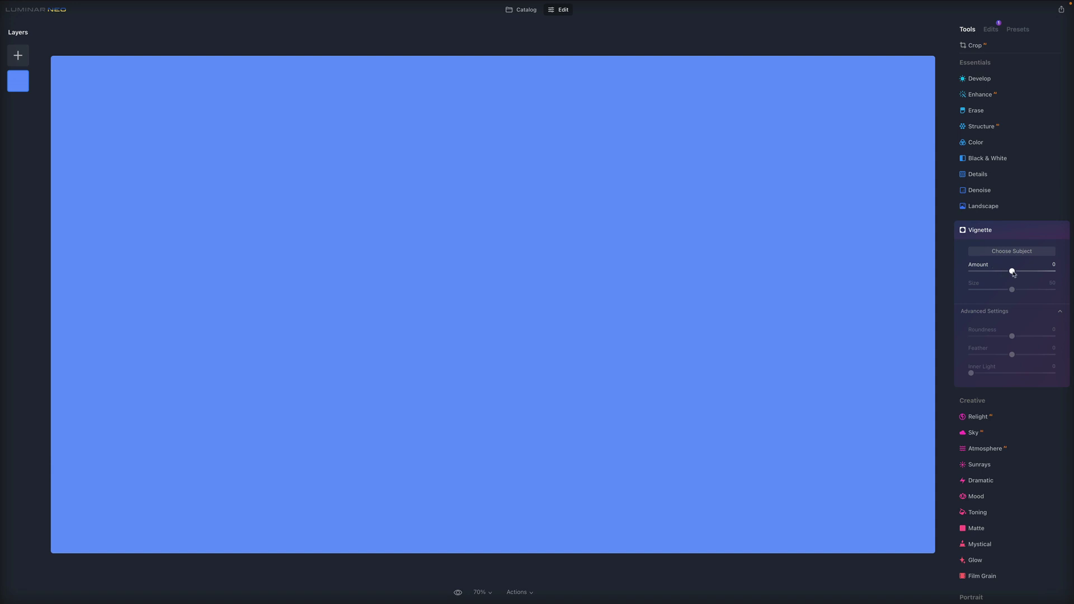
{"action": "left_click_drag", "start_coordinate": [1013, 272], "coordinate": [1060, 272]}
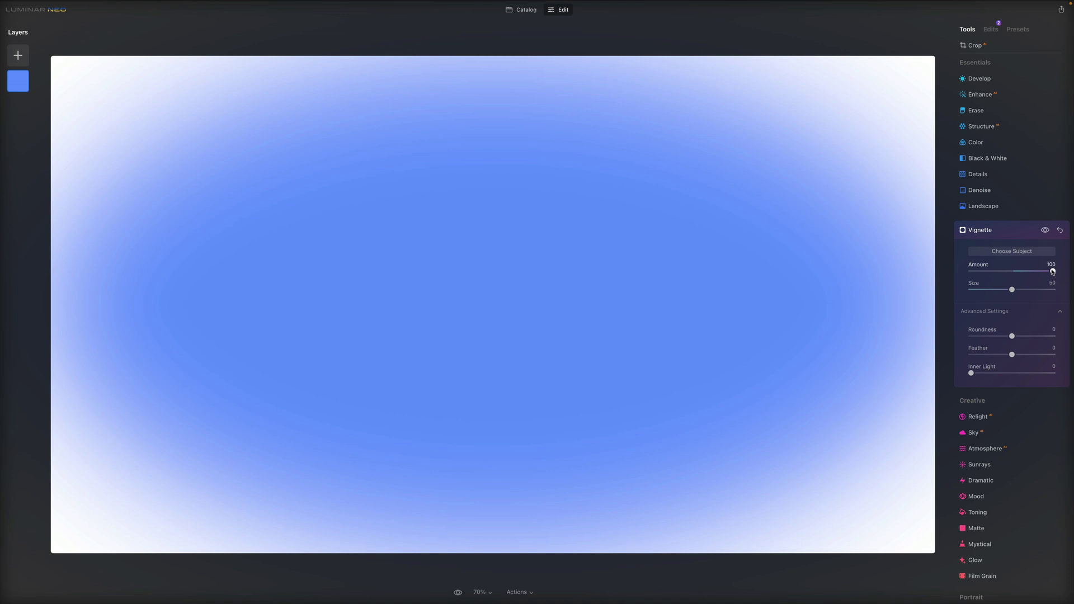
{"action": "mouse_move", "coordinate": [1052, 272]}
{"action": "left_mouse_down"}
{"action": "mouse_move", "coordinate": [1010, 273]}
{"action": "mouse_move", "coordinate": [1068, 277]}
{"action": "left_mouse_up"}
{"action": "left_click_drag", "start_coordinate": [1053, 272], "coordinate": [907, 281]}
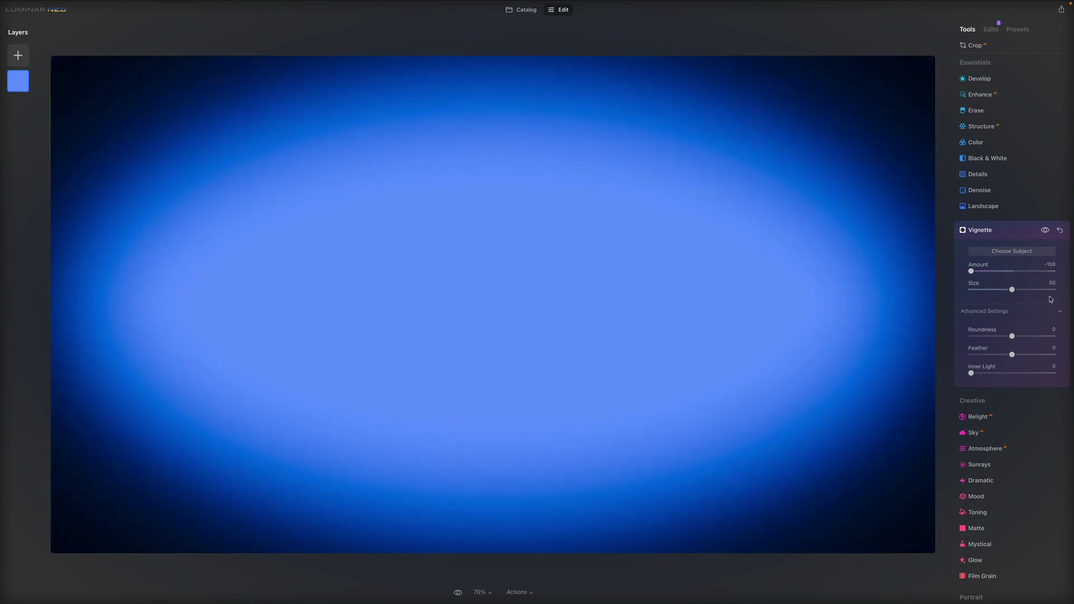
Reset the vignette Amount and settle it at -80, then test Size and reset it to 50.
{"action": "double_click", "coordinate": [978, 267]}
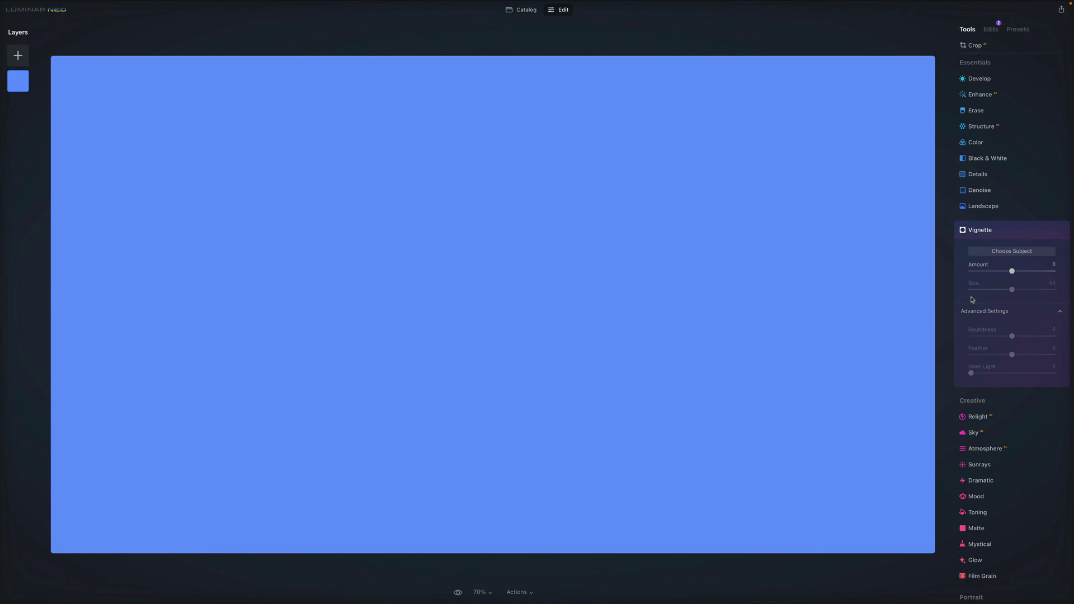
{"action": "left_click", "coordinate": [1011, 272]}
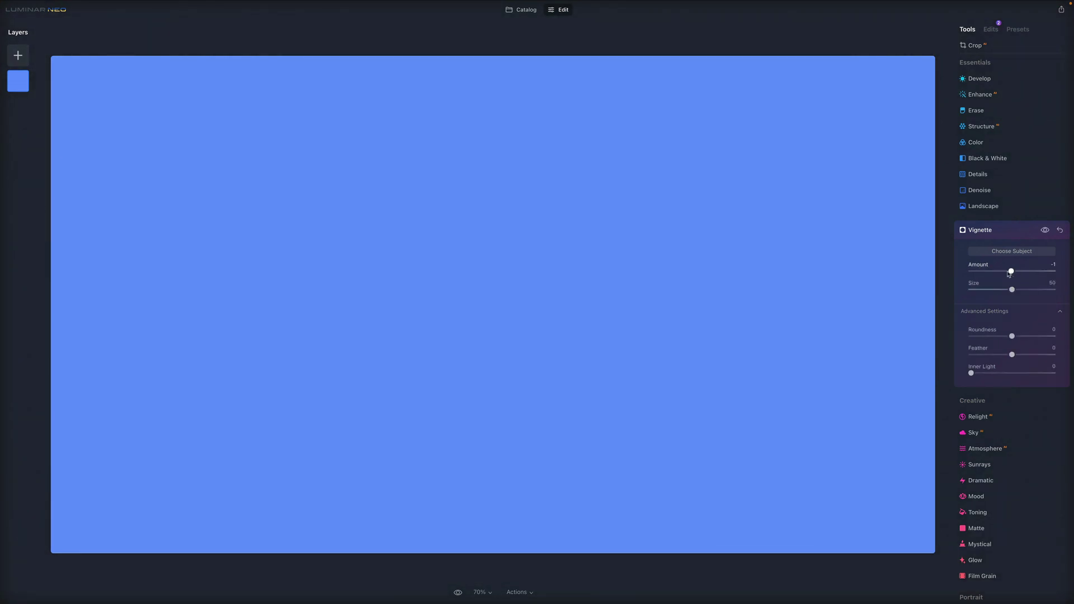
{"action": "left_click_drag", "start_coordinate": [1011, 272], "coordinate": [972, 271]}
{"action": "double_click", "coordinate": [985, 268]}
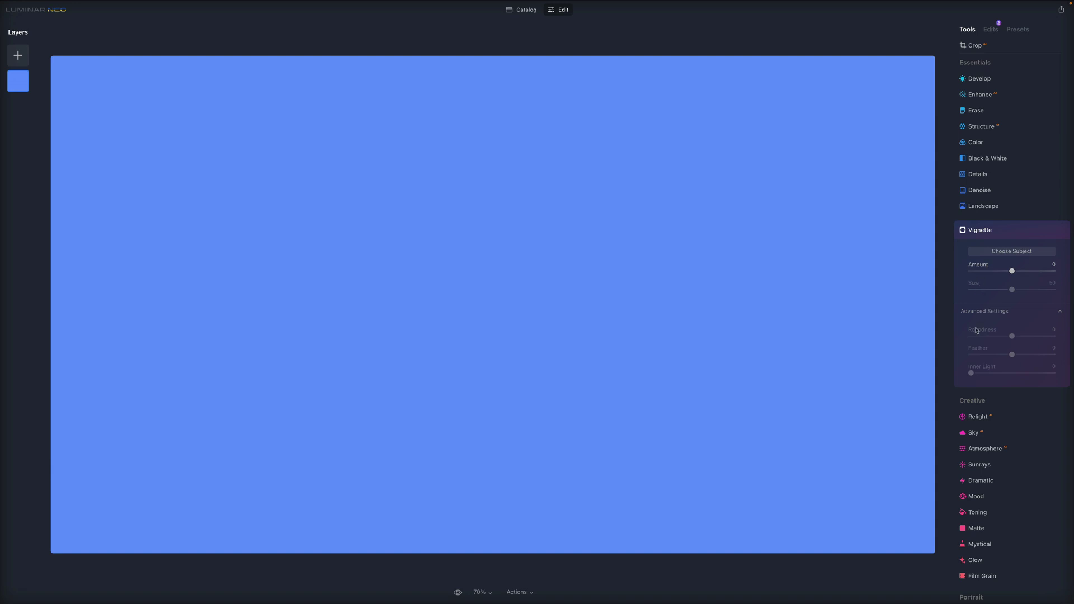
{"action": "left_click_drag", "start_coordinate": [1011, 272], "coordinate": [982, 278]}
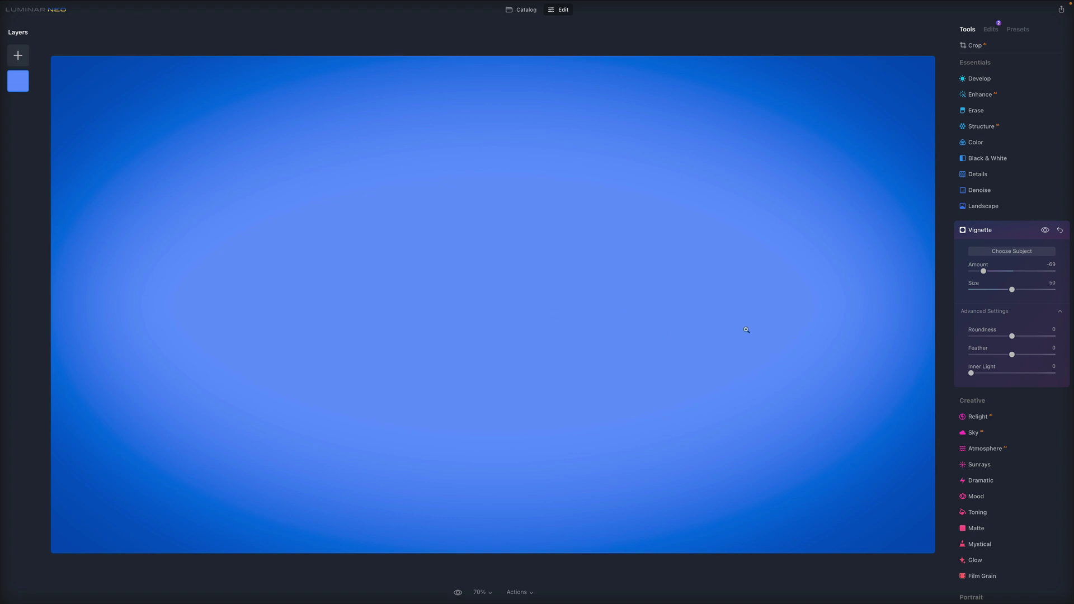
{"action": "left_click_drag", "start_coordinate": [984, 271], "coordinate": [979, 272]}
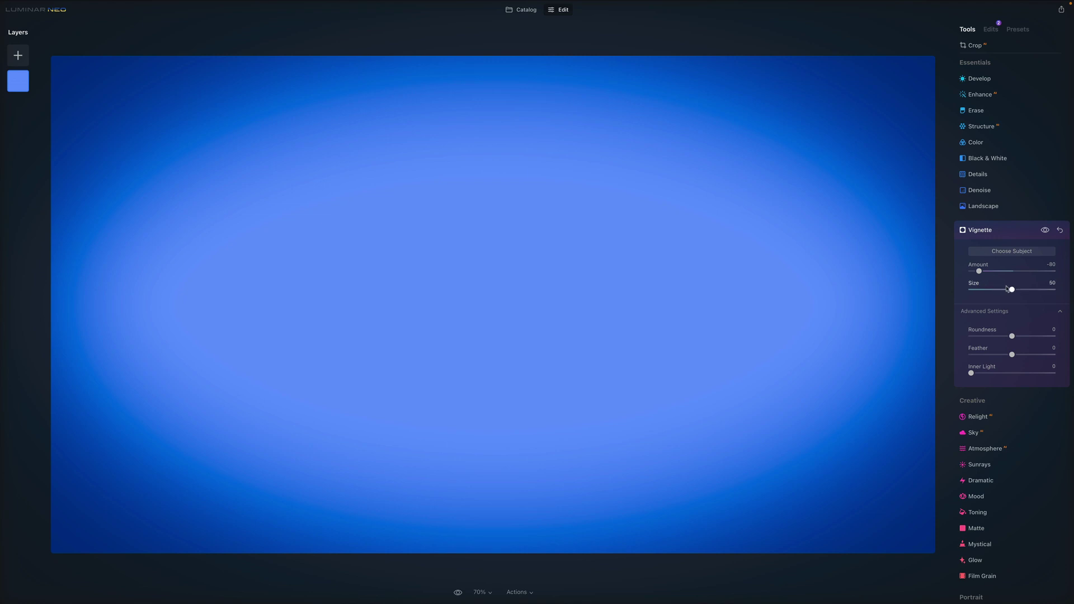
{"action": "left_click_drag", "start_coordinate": [1013, 292], "coordinate": [1053, 290]}
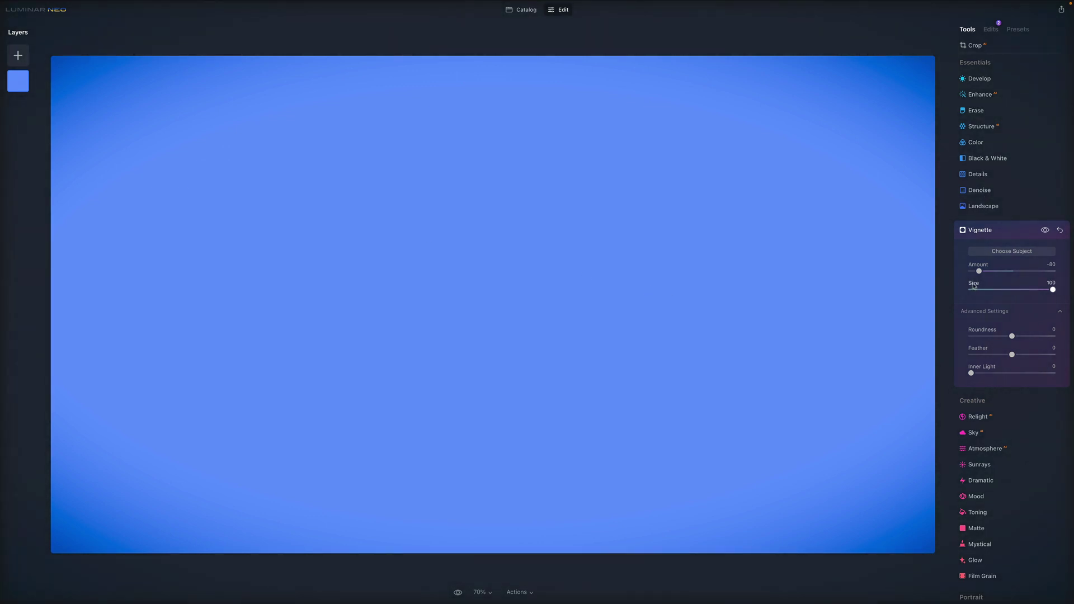
{"action": "double_click", "coordinate": [975, 290]}
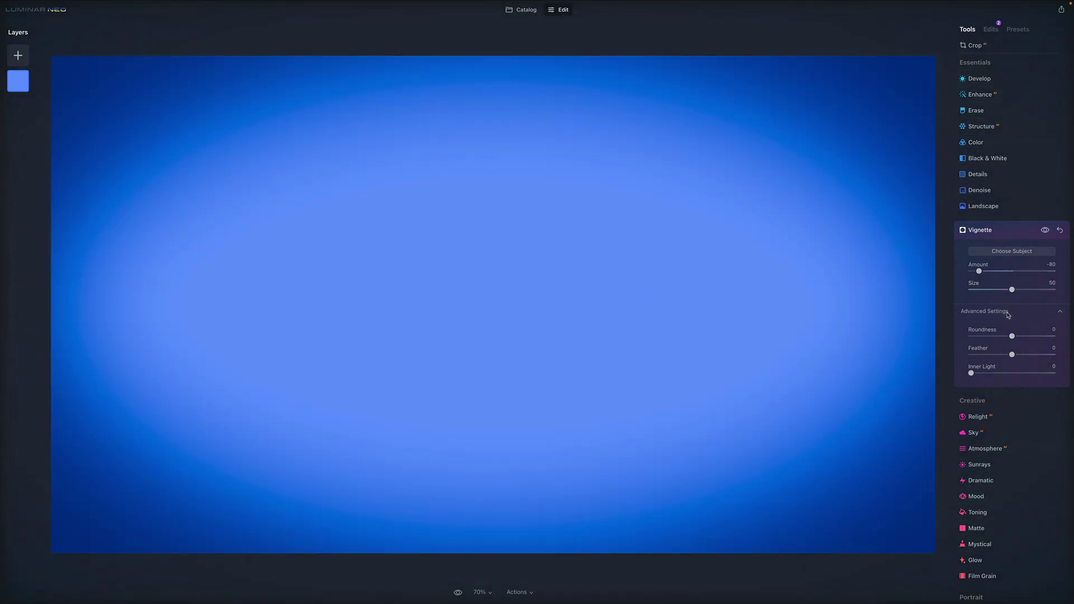
Deepen Amount to -89, then swing Roundness up before dropping it to -100.
{"action": "left_click", "coordinate": [1062, 313]}
{"action": "left_click", "coordinate": [1061, 313]}
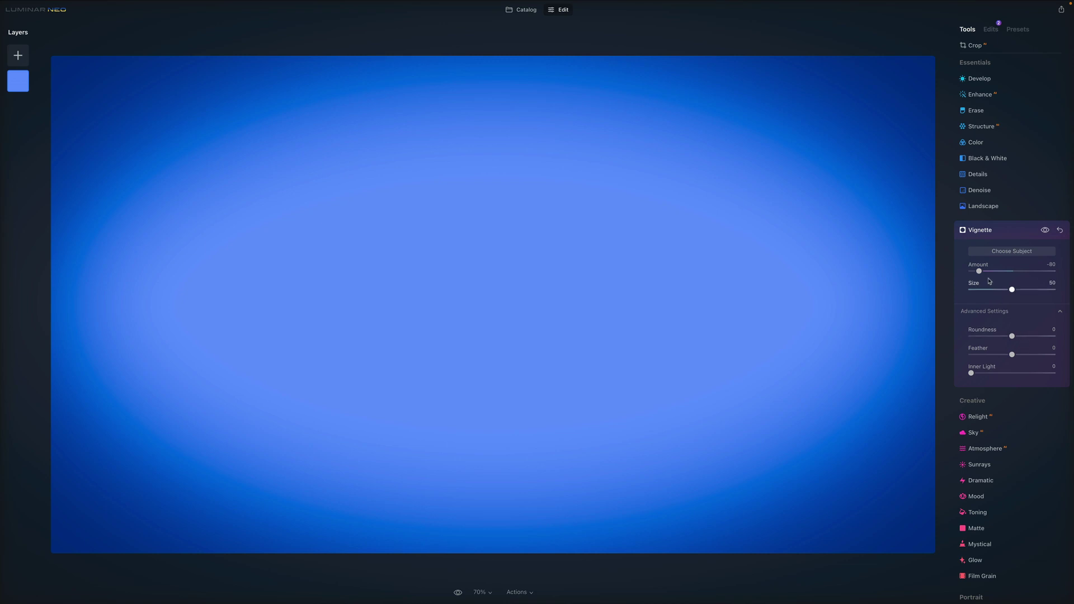
{"action": "left_click_drag", "start_coordinate": [979, 272], "coordinate": [975, 272]}
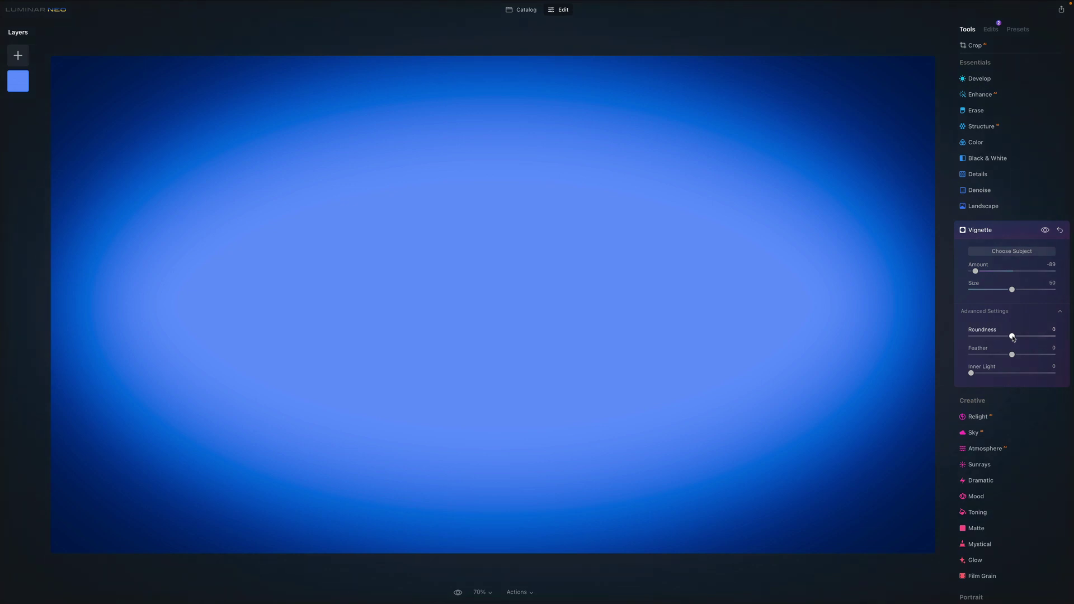
{"action": "left_click_drag", "start_coordinate": [1012, 336], "coordinate": [1054, 336]}
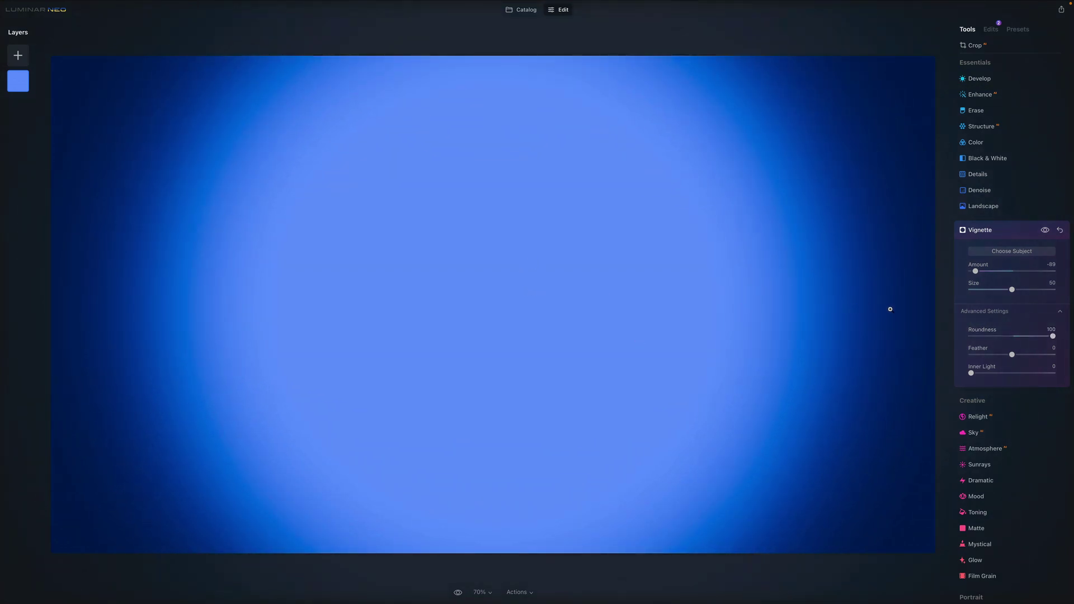
{"action": "left_click_drag", "start_coordinate": [1026, 337], "coordinate": [962, 338]}
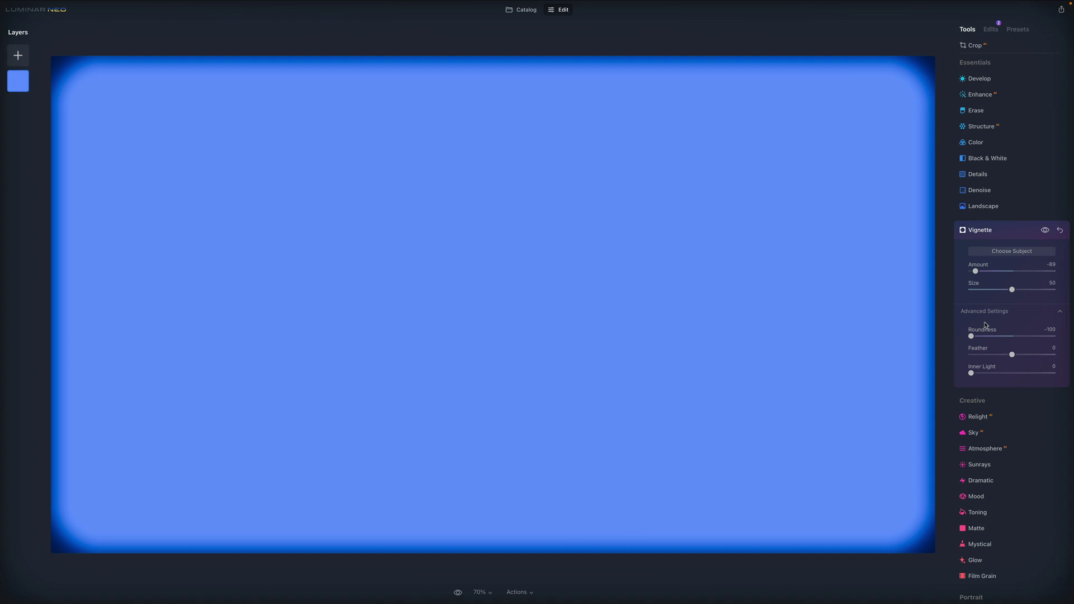
Reset Roundness to 0, then sweep Feather from a hard edge up to 100.
{"action": "double_click", "coordinate": [987, 332]}
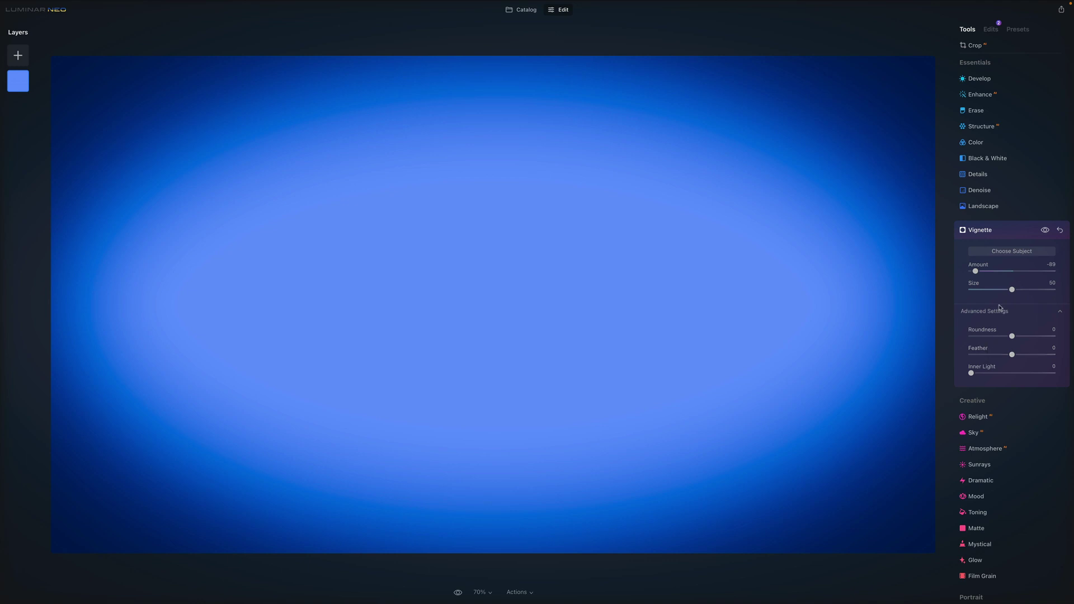
{"action": "left_click_drag", "start_coordinate": [1013, 358], "coordinate": [972, 358]}
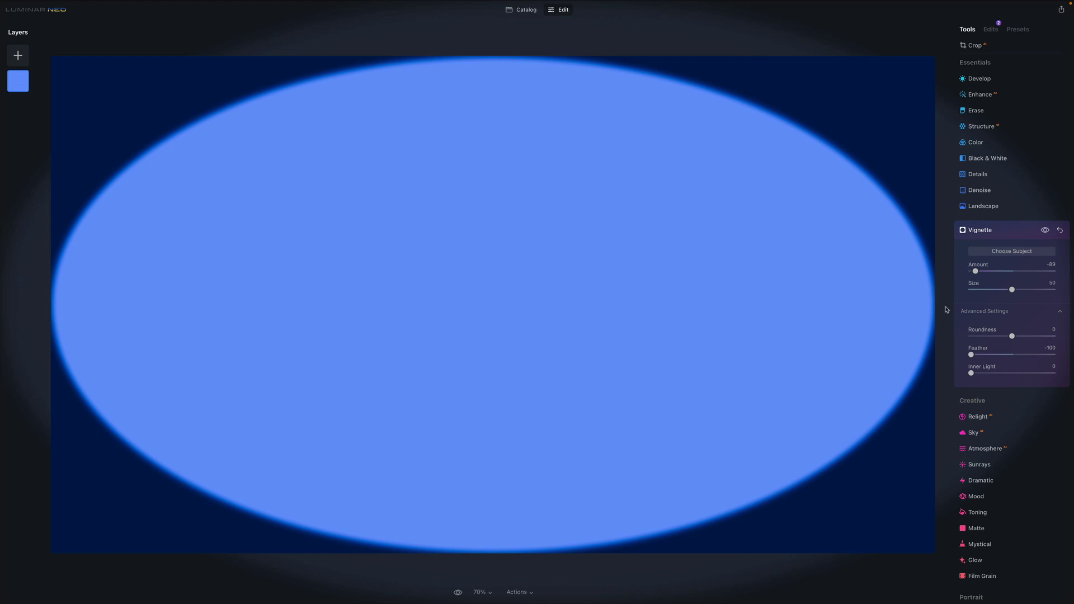
{"action": "left_click_drag", "start_coordinate": [1004, 355], "coordinate": [1053, 354]}
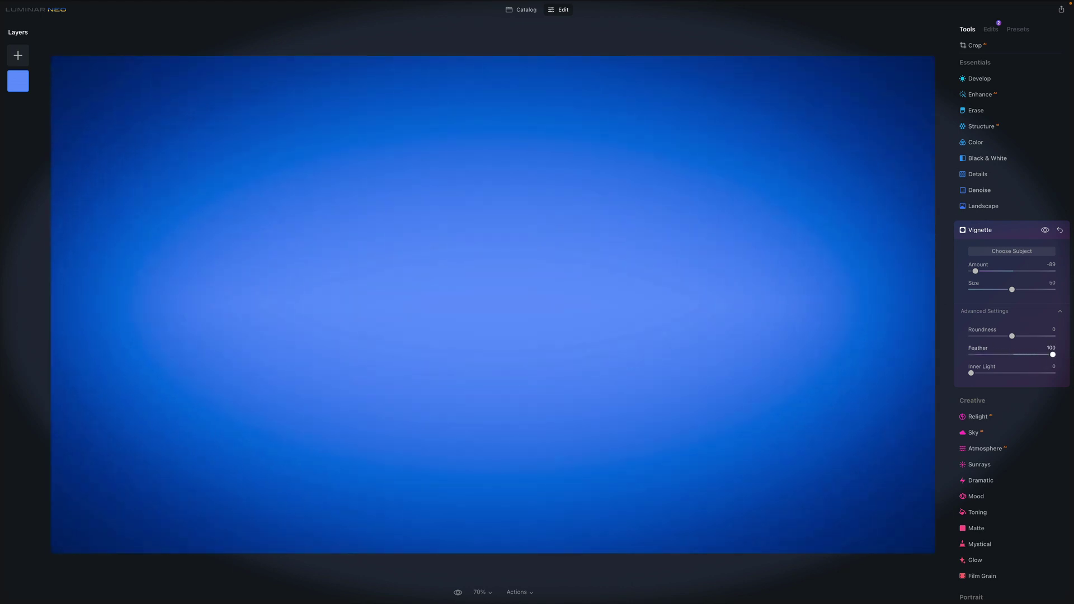
Reset Feather to 0, try Inner Light, then reset Amount to 0 to clear the vignette.
{"action": "double_click", "coordinate": [985, 351]}
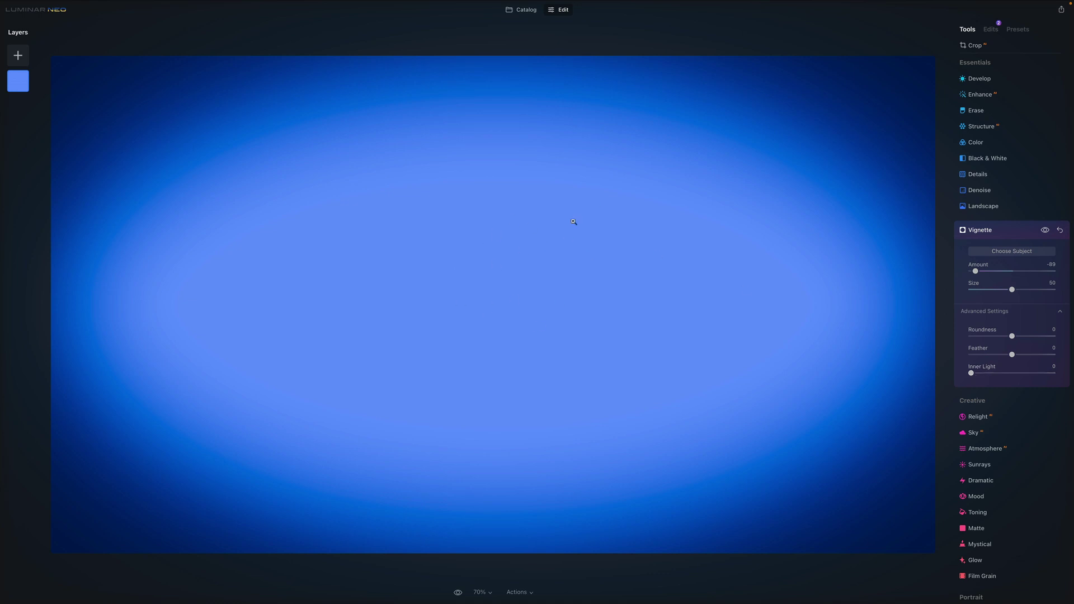
{"action": "mouse_move", "coordinate": [972, 374]}
{"action": "left_mouse_down"}
{"action": "mouse_move", "coordinate": [1039, 381]}
{"action": "mouse_move", "coordinate": [971, 375]}
{"action": "left_mouse_up"}
{"action": "double_click", "coordinate": [985, 267]}
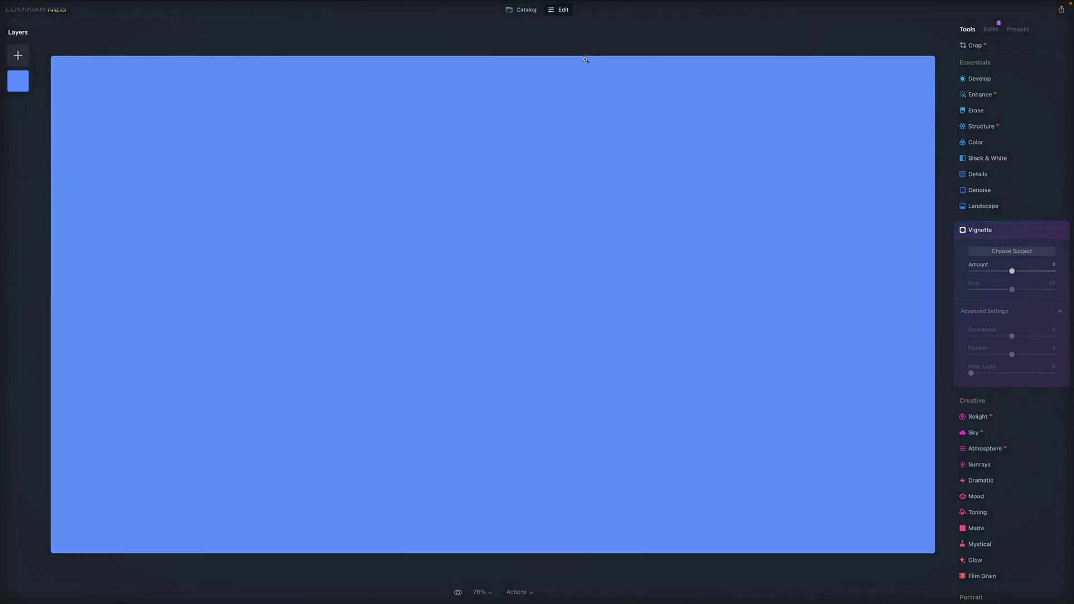
Switch from the Catalog to the mountain lake landscape in Edit, with Vignette expanded.
{"action": "left_click", "coordinate": [526, 10]}
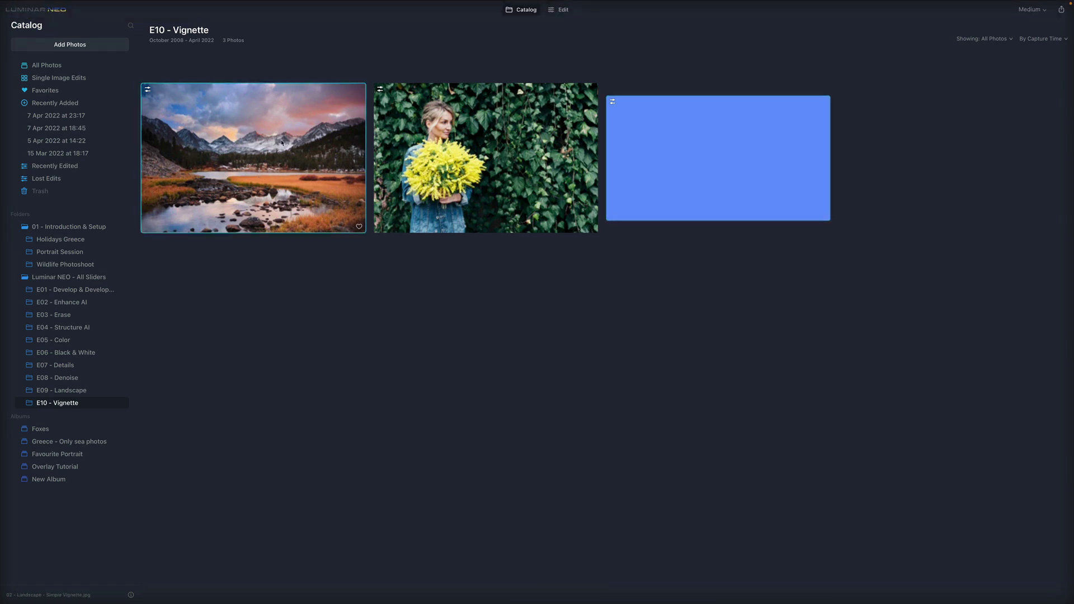
{"action": "left_click", "coordinate": [191, 149]}
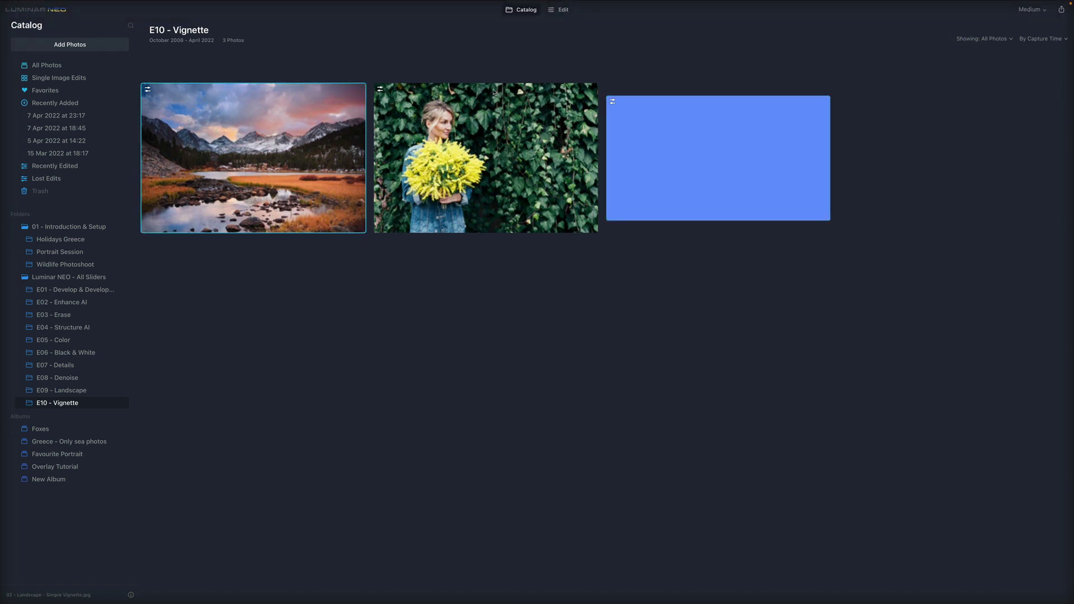
{"action": "left_click", "coordinate": [564, 12]}
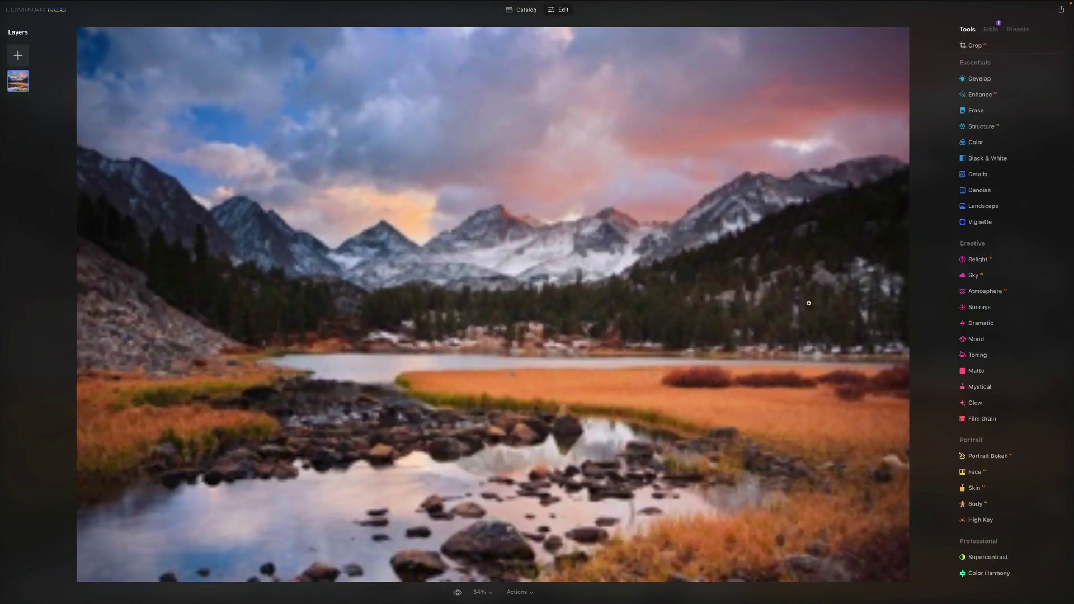
{"action": "left_click", "coordinate": [1016, 226]}
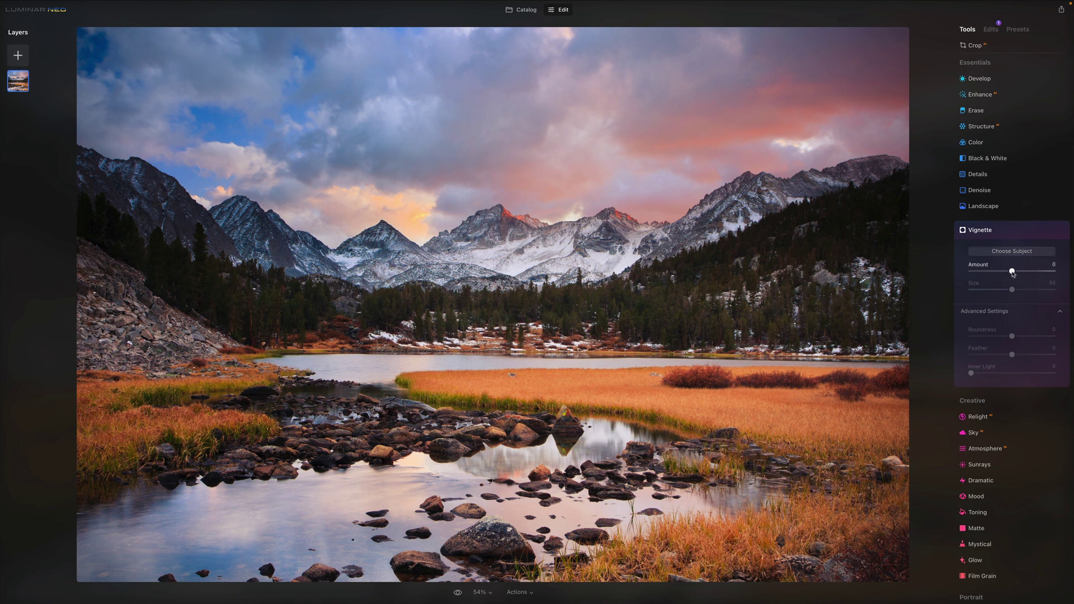
Settle the landscape's vignette Amount at about -30 and raise Feather to 49.
{"action": "left_click_drag", "start_coordinate": [1013, 273], "coordinate": [993, 274]}
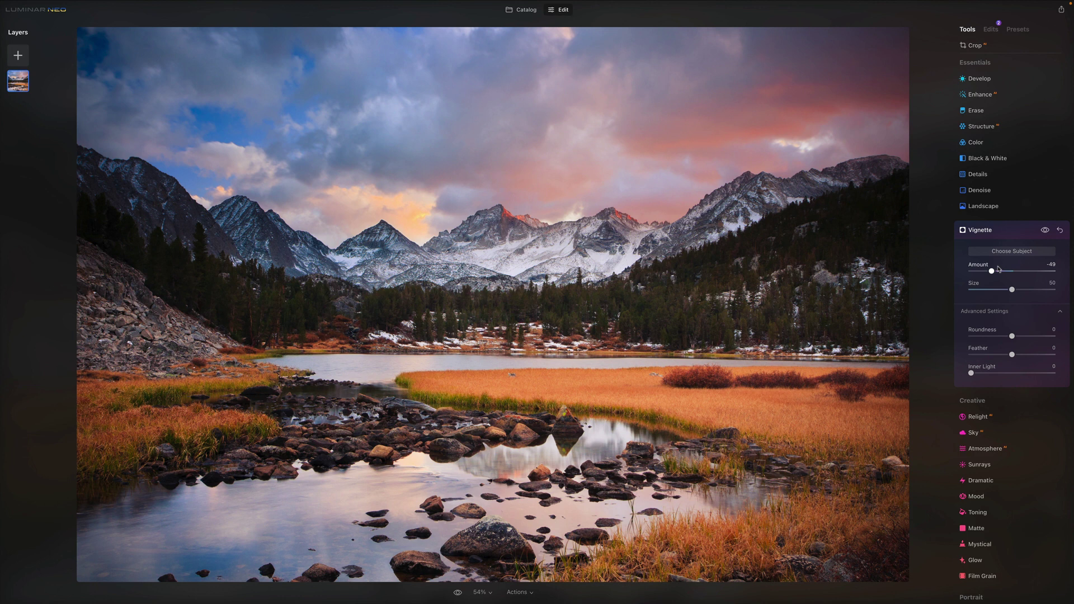
{"action": "left_click_drag", "start_coordinate": [994, 272], "coordinate": [991, 276]}
{"action": "left_click_drag", "start_coordinate": [995, 273], "coordinate": [1004, 276]}
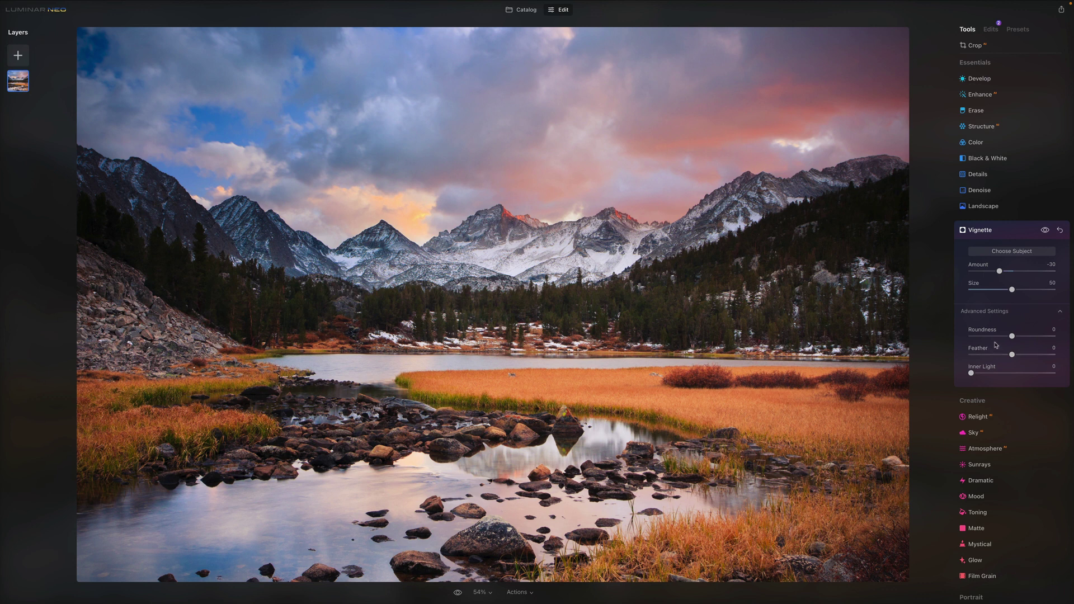
{"action": "mouse_move", "coordinate": [1011, 354]}
{"action": "left_mouse_down"}
{"action": "mouse_move", "coordinate": [1038, 358]}
{"action": "mouse_move", "coordinate": [1025, 354]}
{"action": "left_mouse_up"}
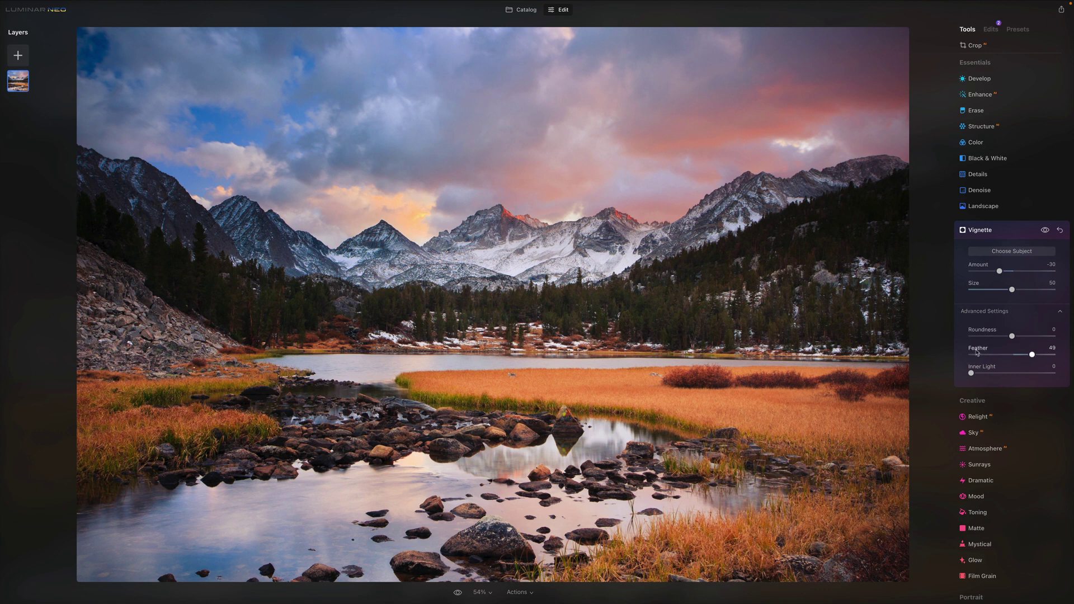
Open the woman-with-yellow-flowers portrait from the Catalog in Edit and activate its Vignette tool.
{"action": "left_click", "coordinate": [526, 10]}
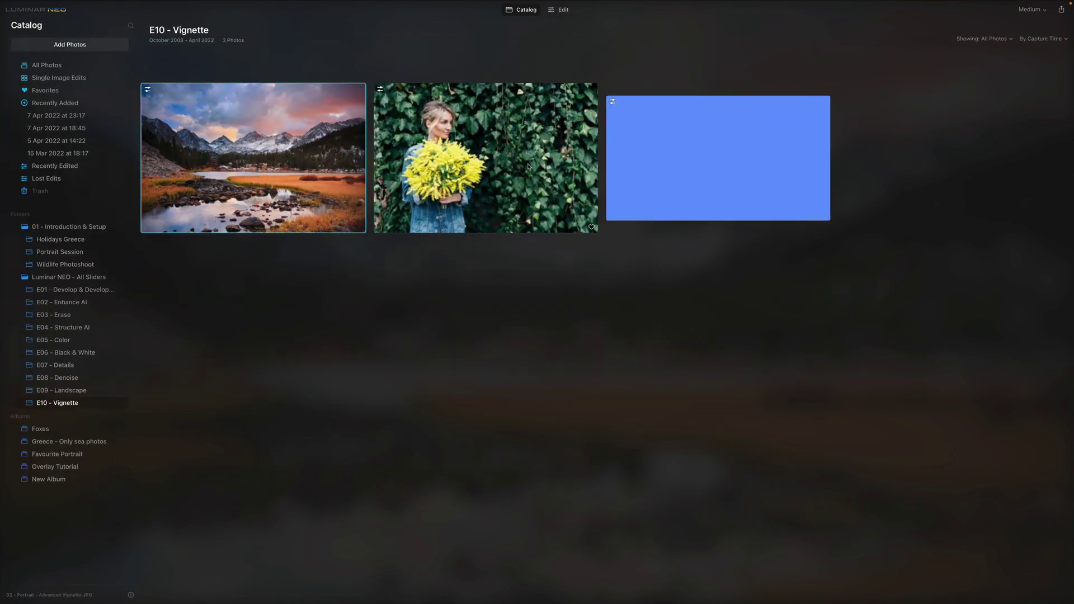
{"action": "left_click", "coordinate": [528, 184]}
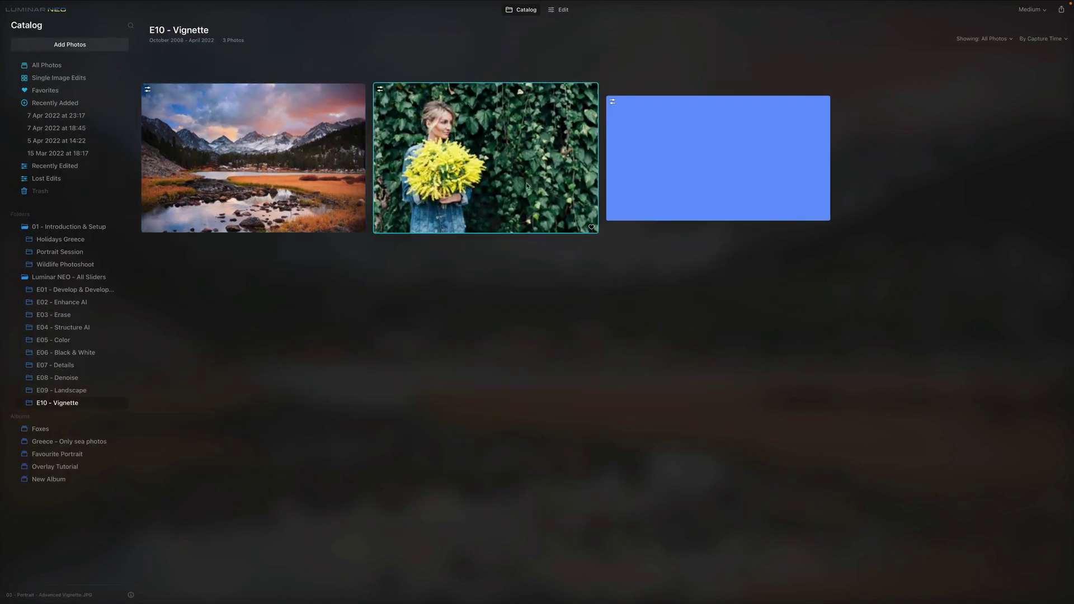
{"action": "left_click", "coordinate": [560, 10]}
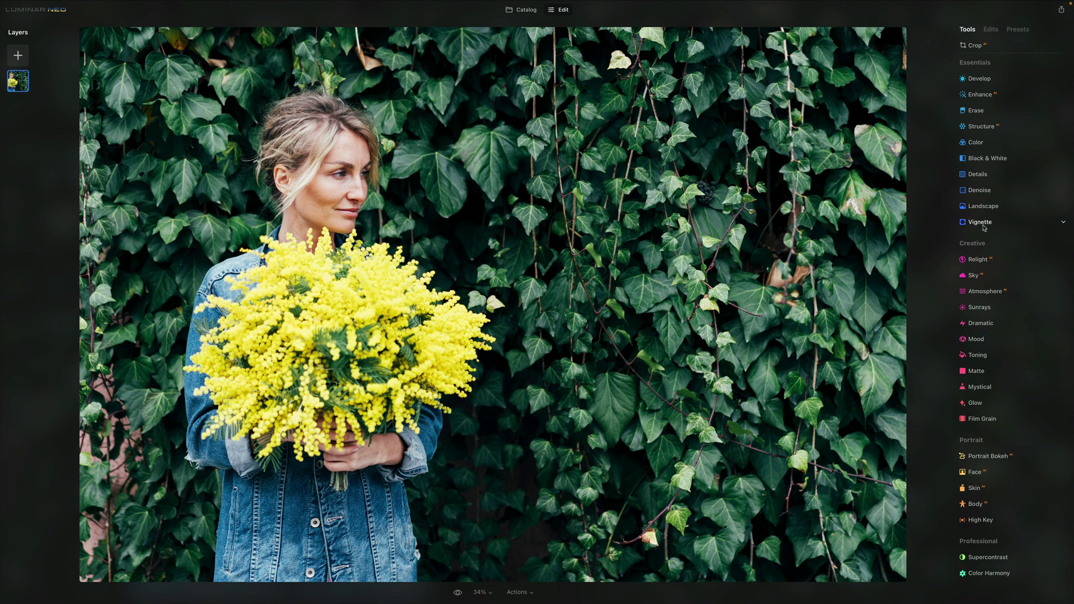
{"action": "left_click", "coordinate": [999, 222]}
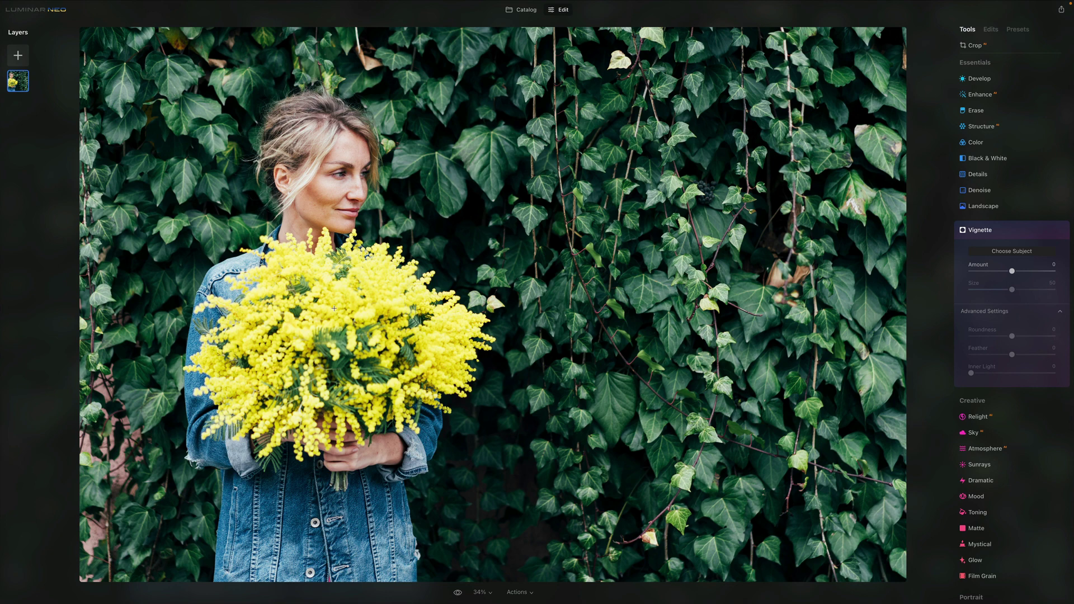
{"action": "left_click", "coordinate": [315, 301]}
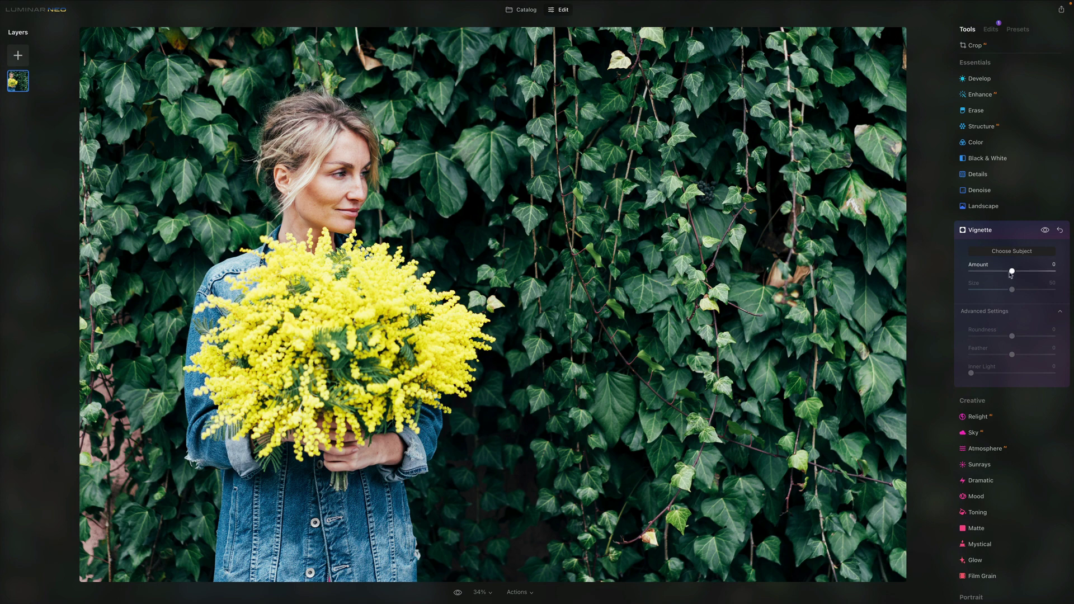
Ease the portrait's vignette Amount back from full strength to -45, then shrink Size to 40.
{"action": "left_click_drag", "start_coordinate": [1013, 273], "coordinate": [964, 286]}
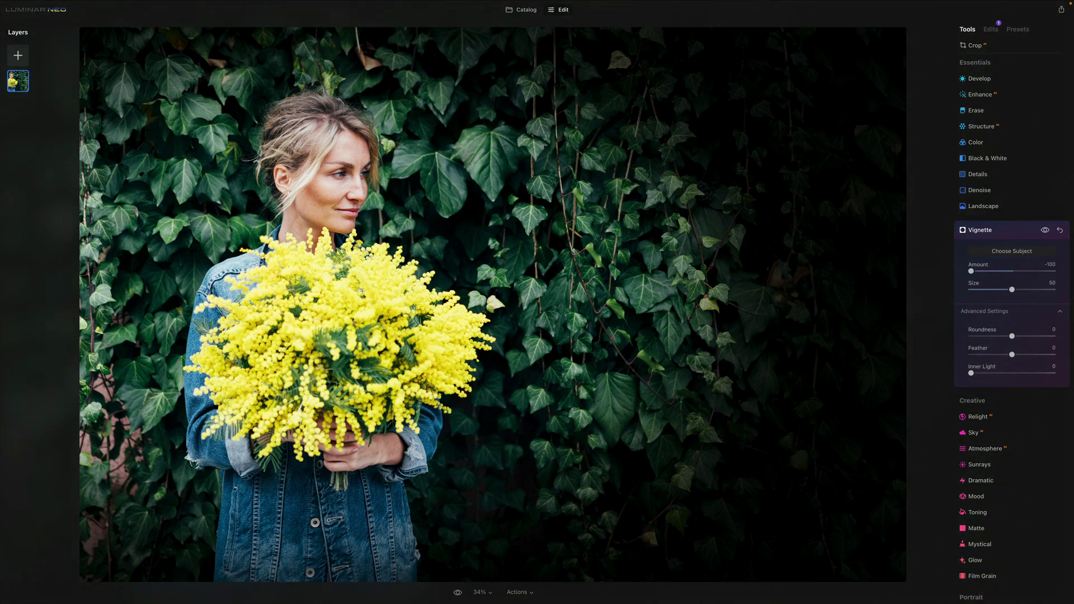
{"action": "left_click_drag", "start_coordinate": [970, 272], "coordinate": [992, 275]}
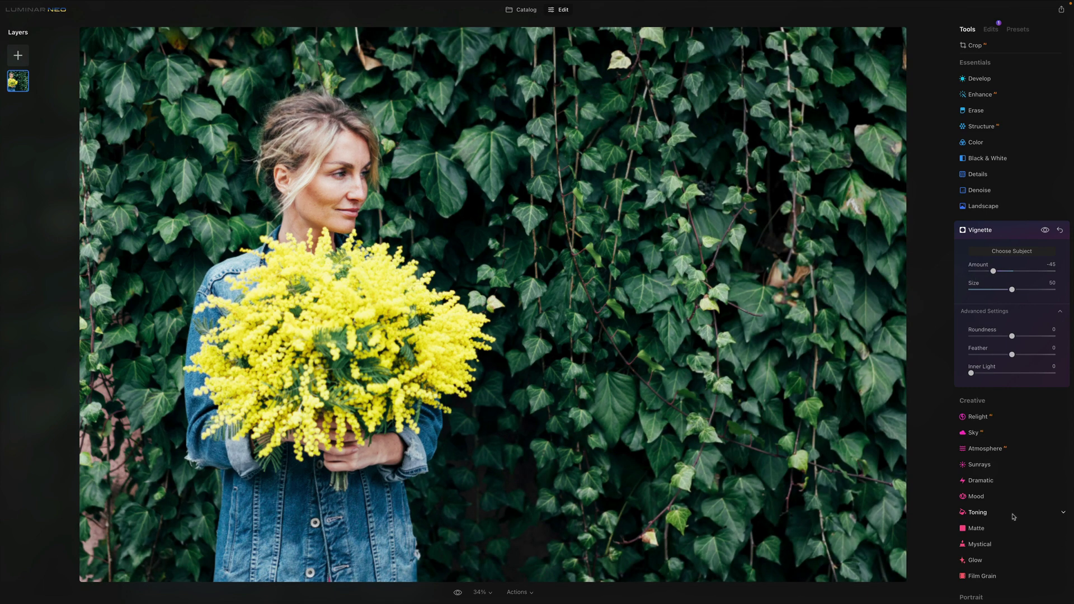
{"action": "mouse_move", "coordinate": [1011, 290]}
{"action": "left_mouse_down"}
{"action": "mouse_move", "coordinate": [1002, 291]}
{"action": "mouse_move", "coordinate": [1032, 292]}
{"action": "mouse_move", "coordinate": [989, 294]}
{"action": "mouse_move", "coordinate": [1005, 299]}
{"action": "left_mouse_up"}
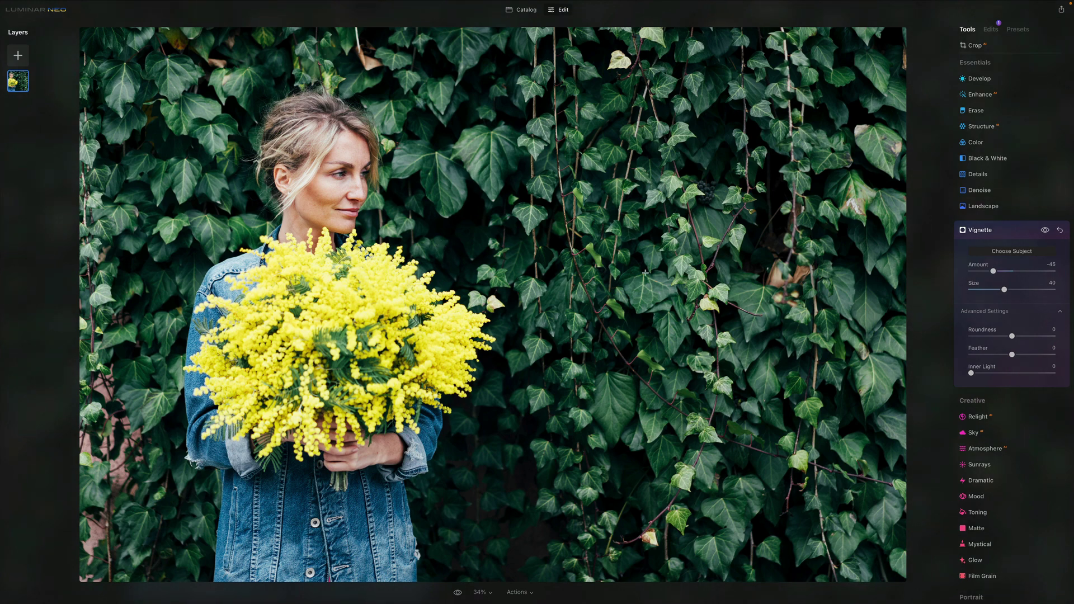
Tune the vignette to Roundness 19, Feather 14, Amount -54 and Inner Light 39.
{"action": "mouse_move", "coordinate": [1013, 338]}
{"action": "left_mouse_down"}
{"action": "mouse_move", "coordinate": [995, 337]}
{"action": "mouse_move", "coordinate": [1035, 337]}
{"action": "mouse_move", "coordinate": [1021, 338]}
{"action": "mouse_move", "coordinate": [1018, 355]}
{"action": "left_mouse_up"}
{"action": "left_click_drag", "start_coordinate": [993, 275], "coordinate": [989, 275]}
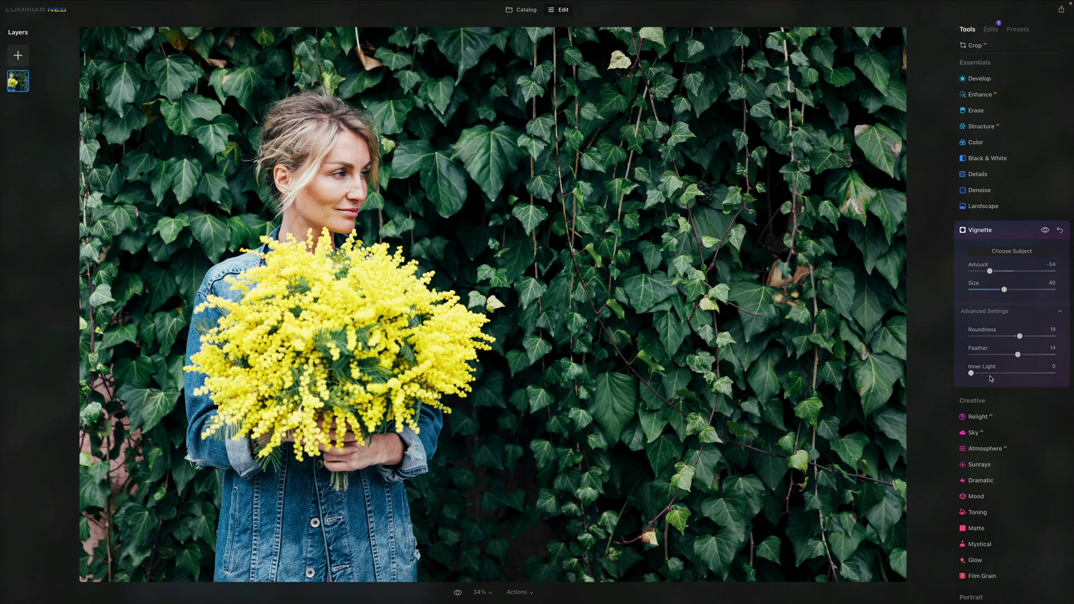
{"action": "left_click_drag", "start_coordinate": [989, 373], "coordinate": [1003, 374]}
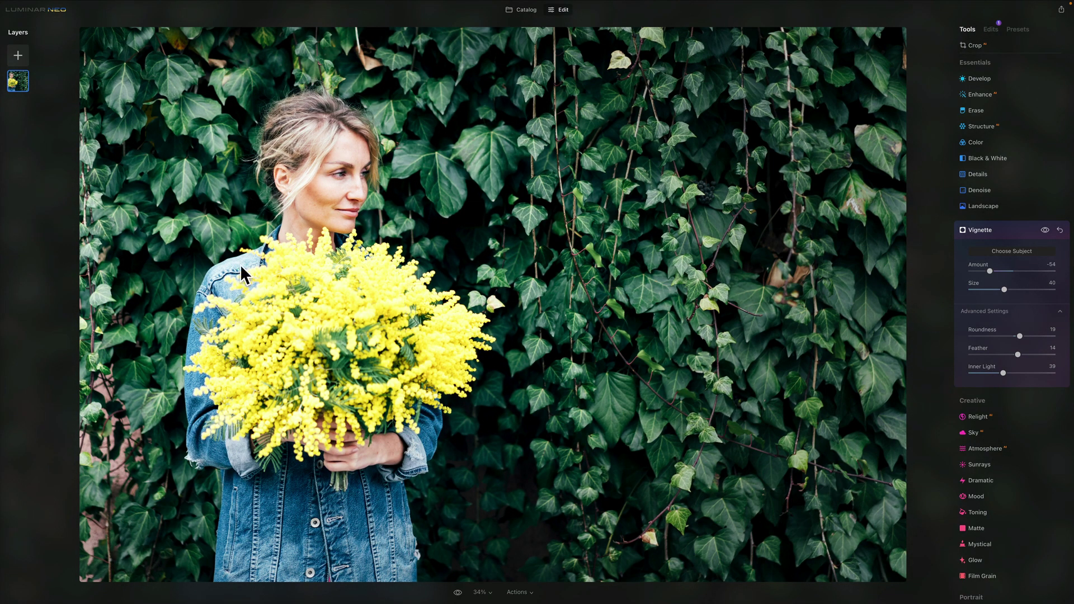